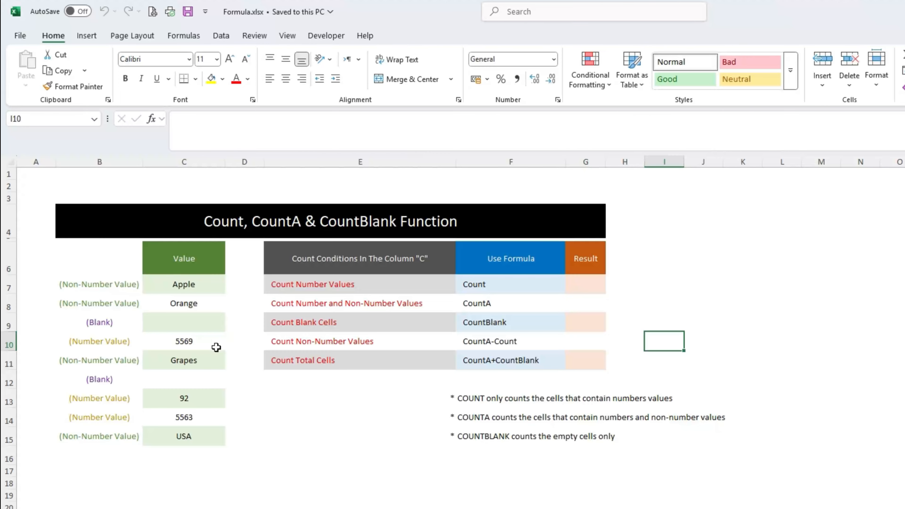
# Examine the number cells C10, C13 and C14 and the note in F13 on what COUNT counts.
pyautogui.click(175, 343)
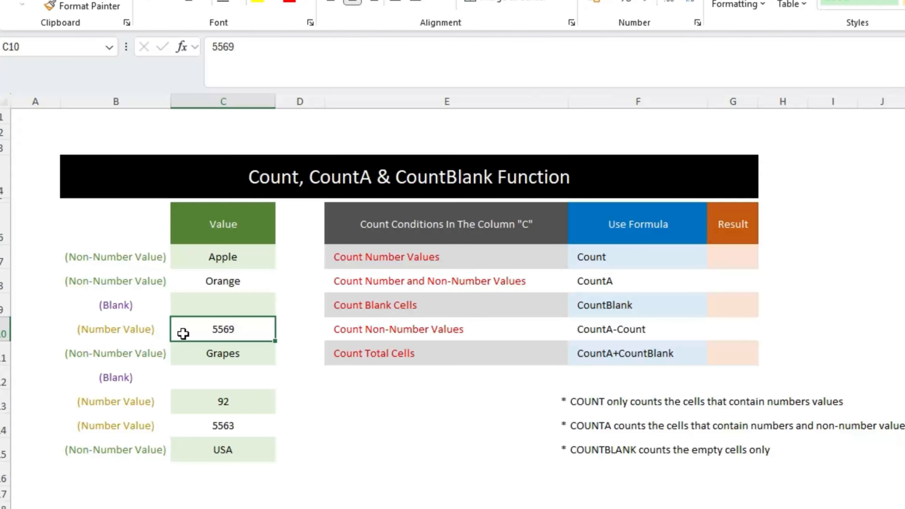
pyautogui.click(214, 404)
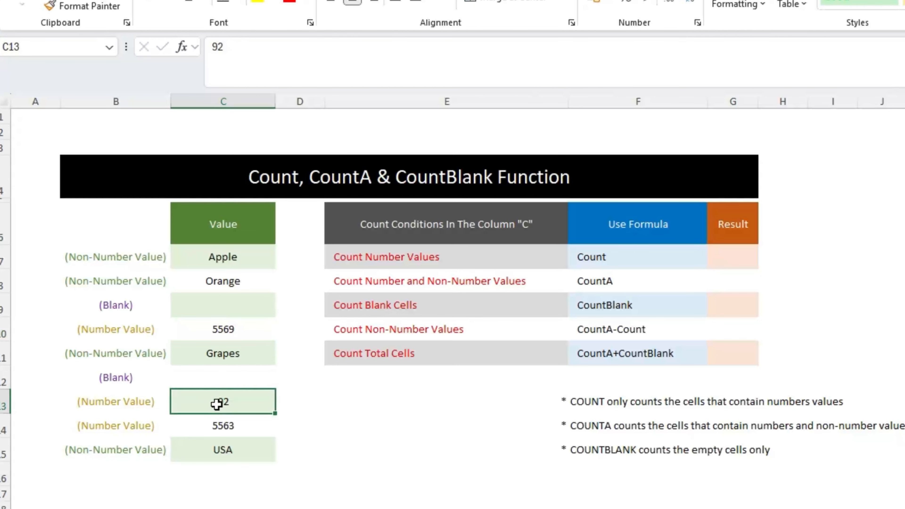
pyautogui.click(211, 430)
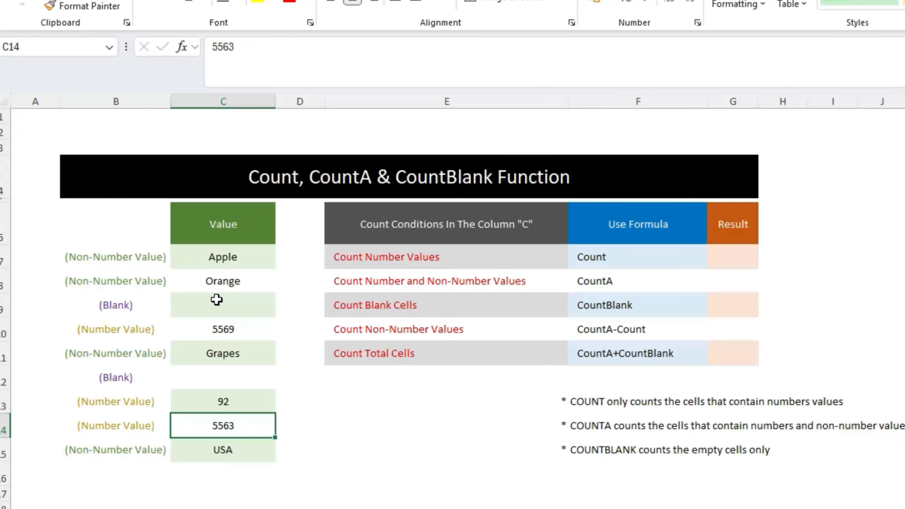
pyautogui.click(587, 406)
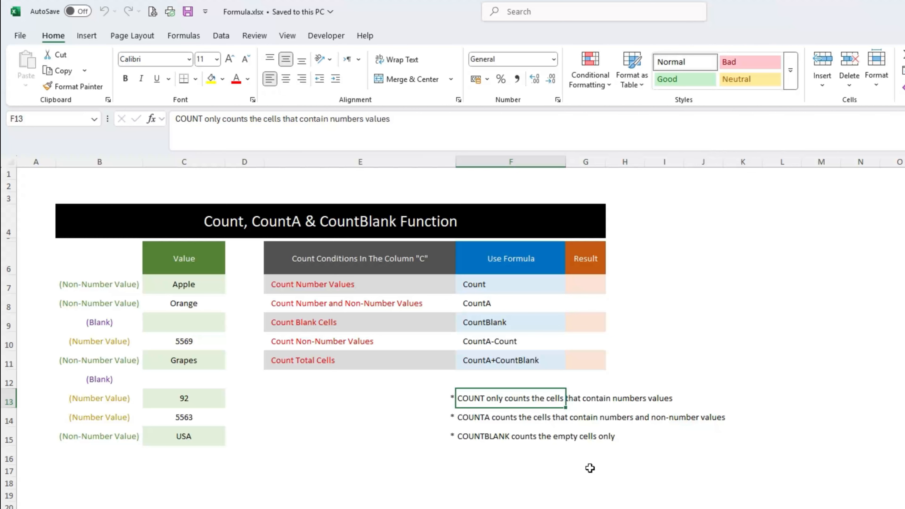
pyautogui.click(190, 340)
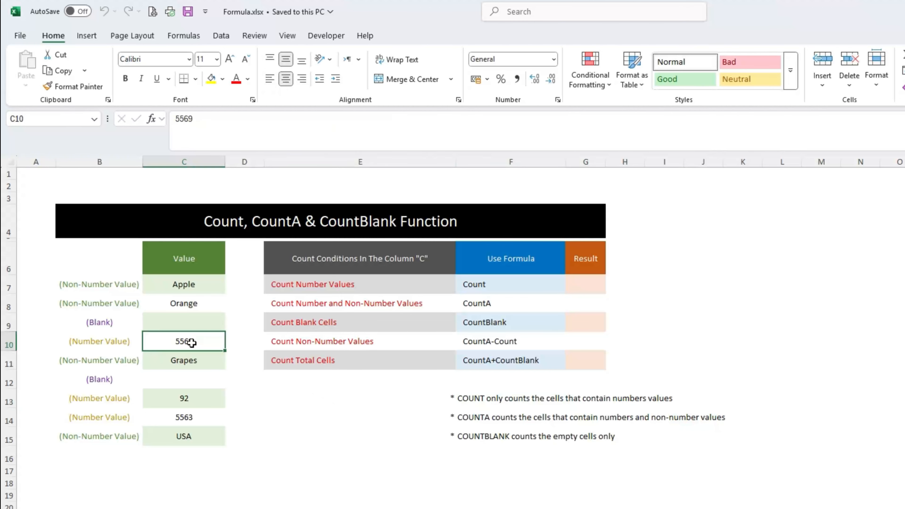
pyautogui.click(191, 392)
pyautogui.click(189, 420)
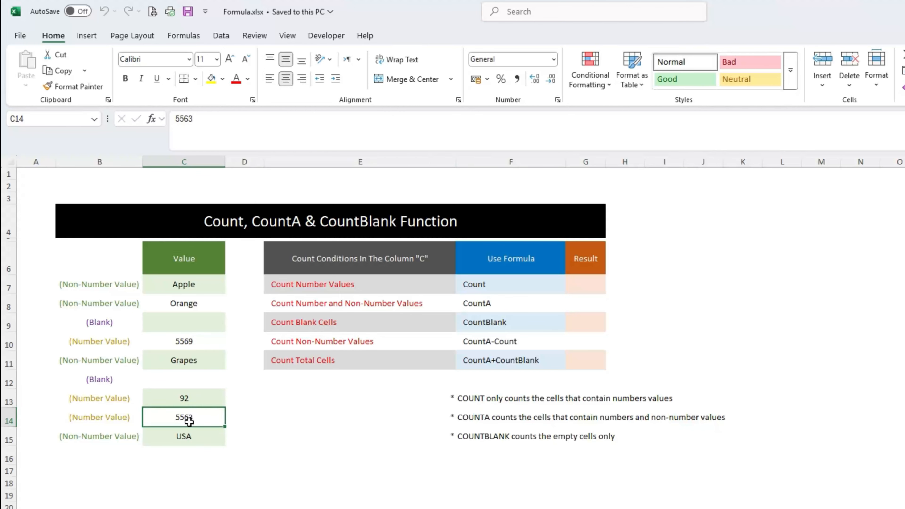
# Enter =count(C7:C15) in G7 to count the number values in the Value column.
pyautogui.click(572, 285)
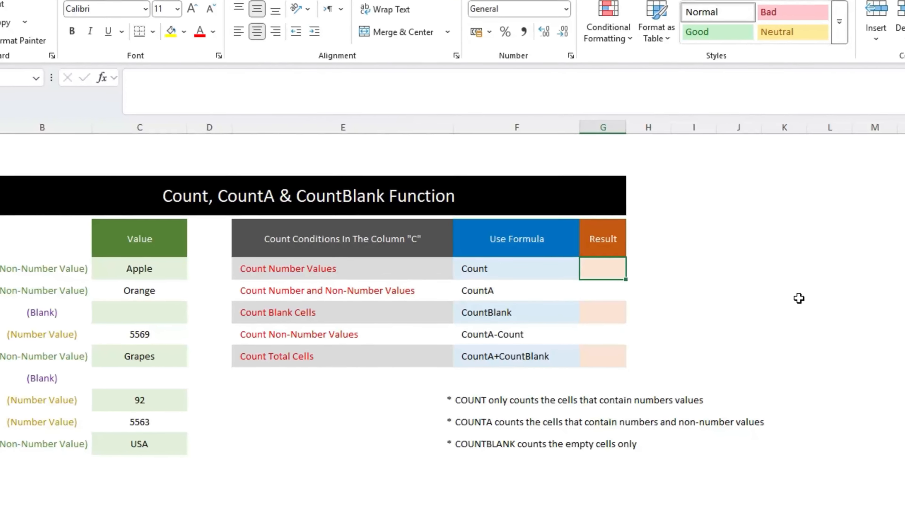
pyautogui.write('=')
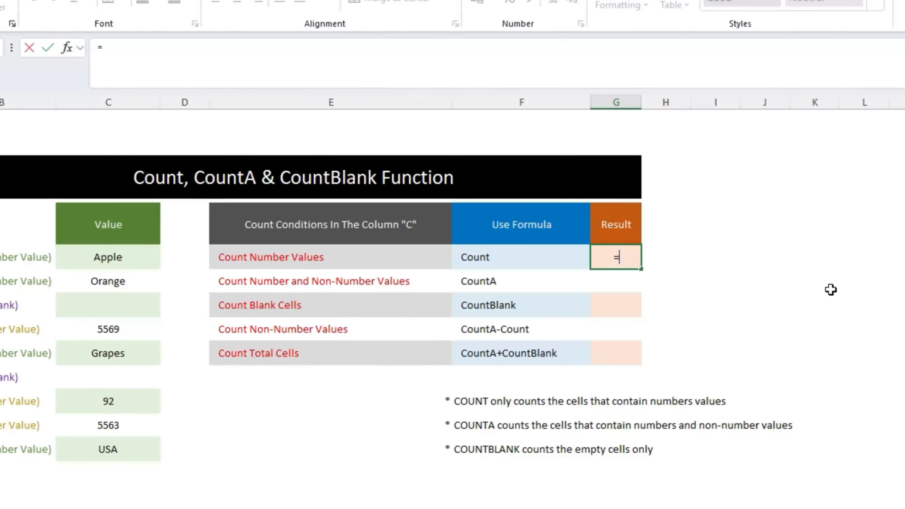
pyautogui.write('count')
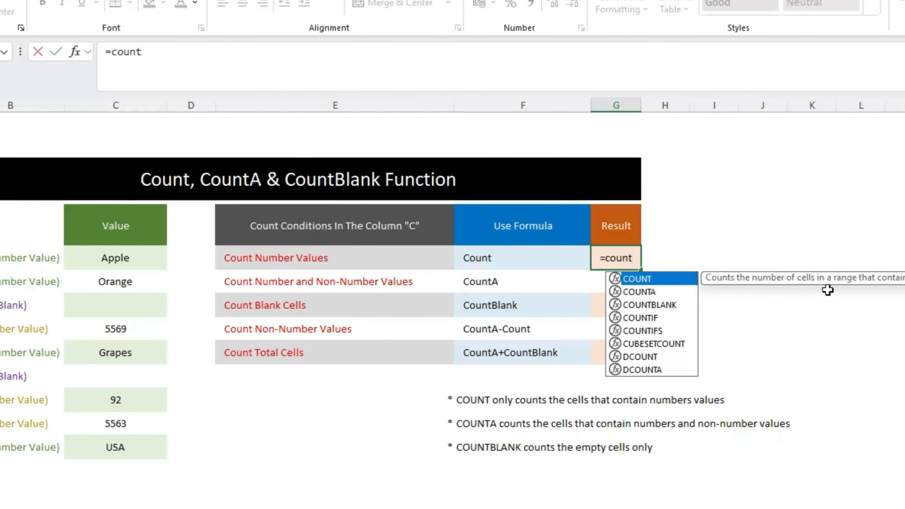
pyautogui.write('(')
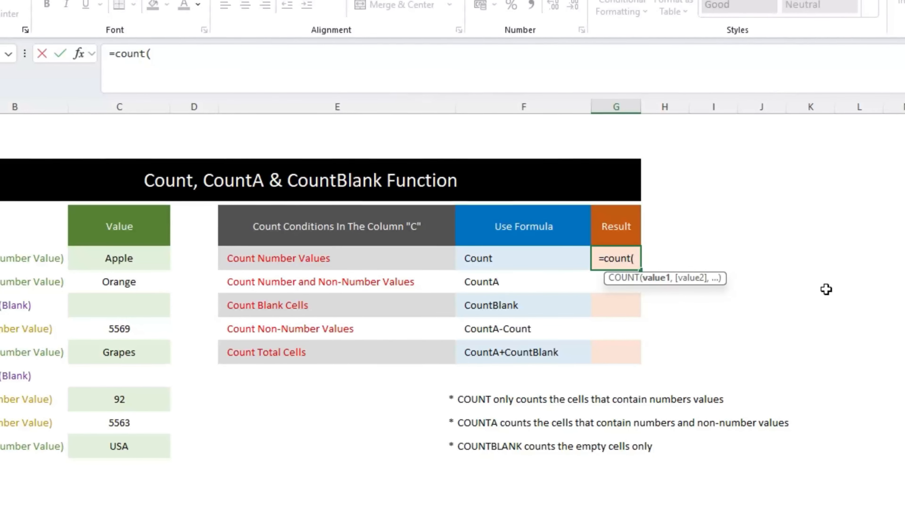
pyautogui.moveTo(157, 262); pyautogui.dragTo(152, 424)
pyautogui.moveTo(268, 424); pyautogui.dragTo(267, 440)
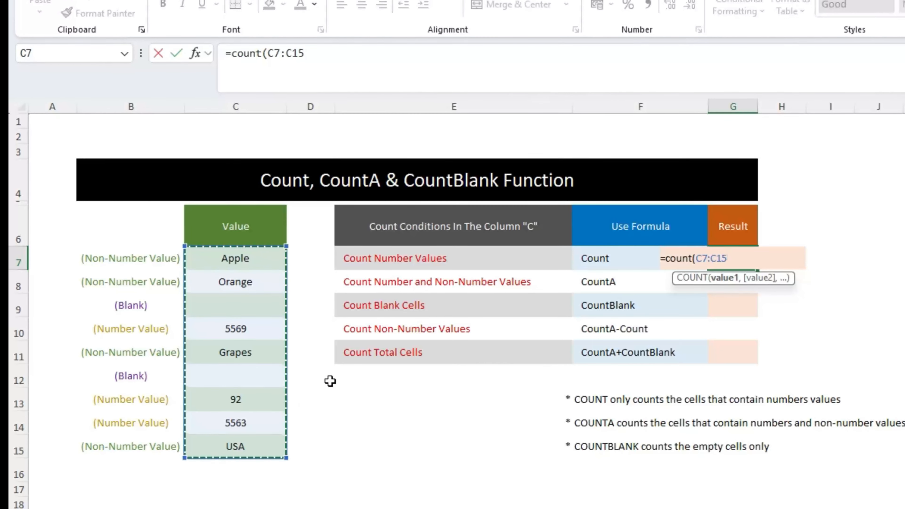
pyautogui.write(')')
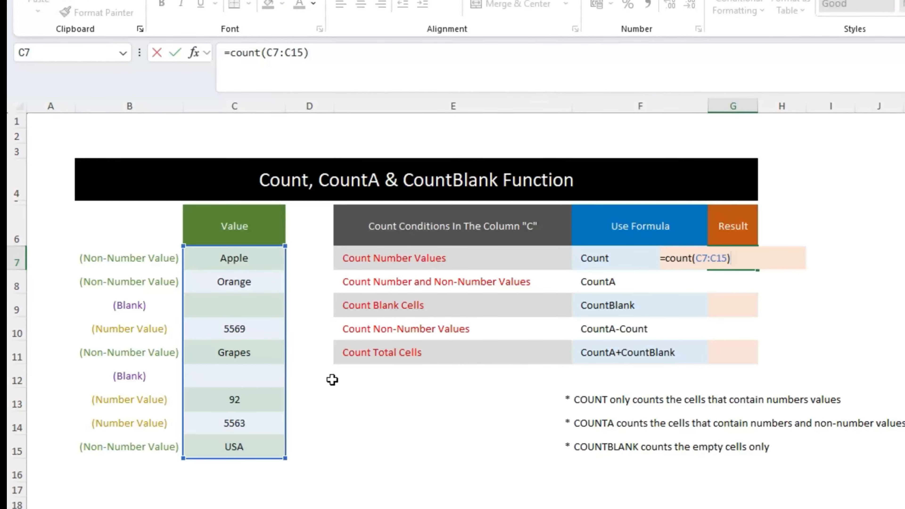
pyautogui.press('Return')
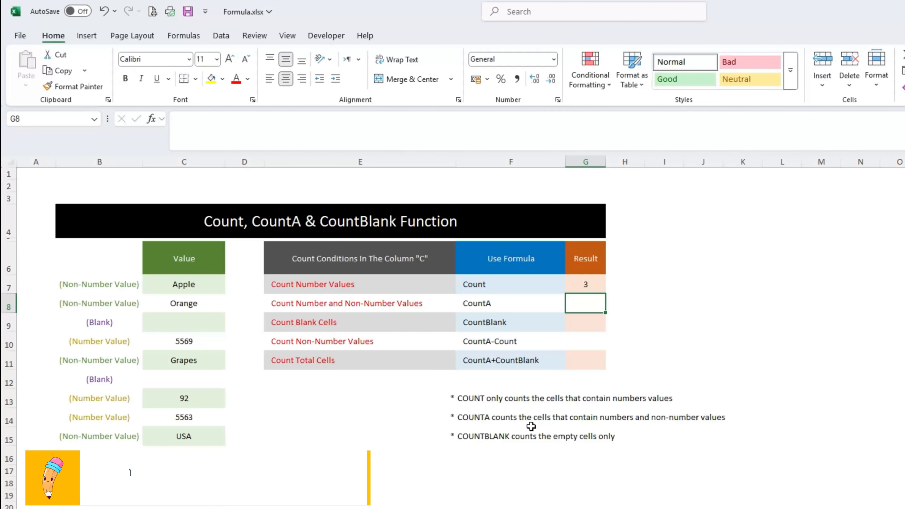
# Check the COUNTA note in F14 and enter =counta(C7:C15) in G8 to count number and non-number values.
pyautogui.click(543, 422)
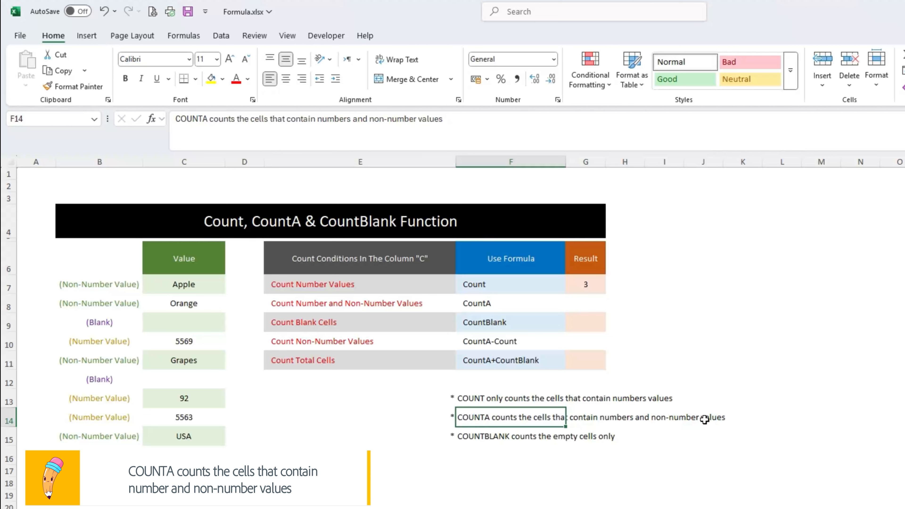
pyautogui.moveTo(202, 285); pyautogui.dragTo(202, 433)
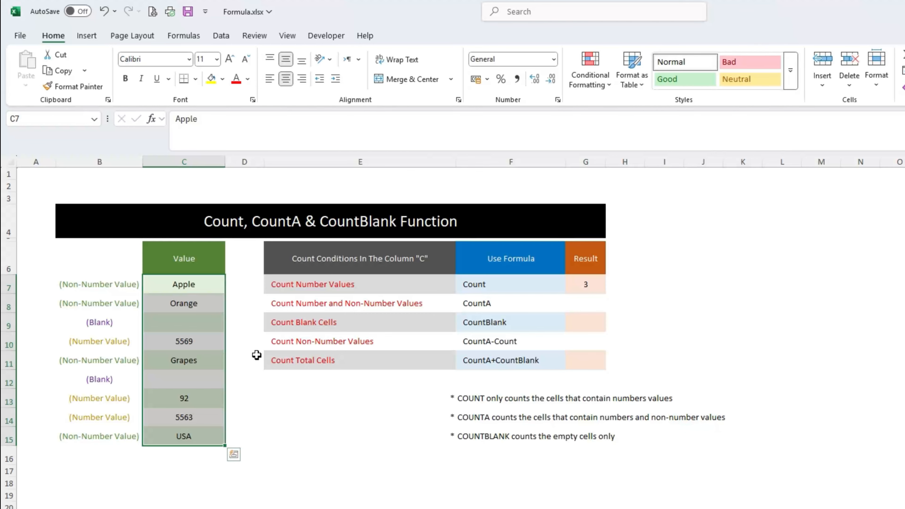
pyautogui.click(581, 302)
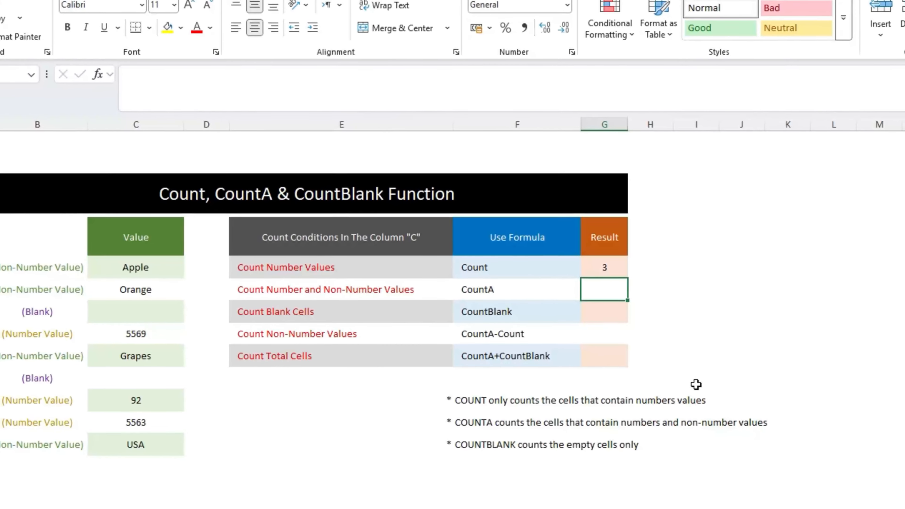
pyautogui.write('=counta')
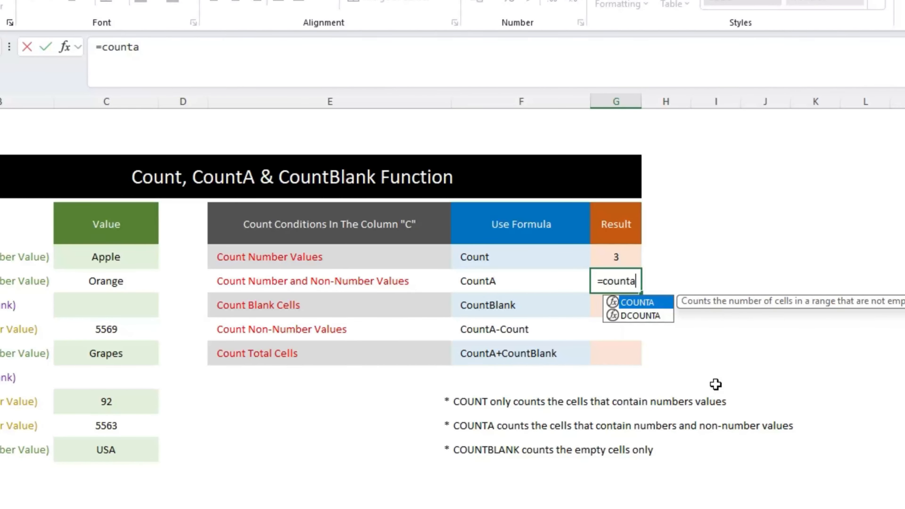
pyautogui.write('(')
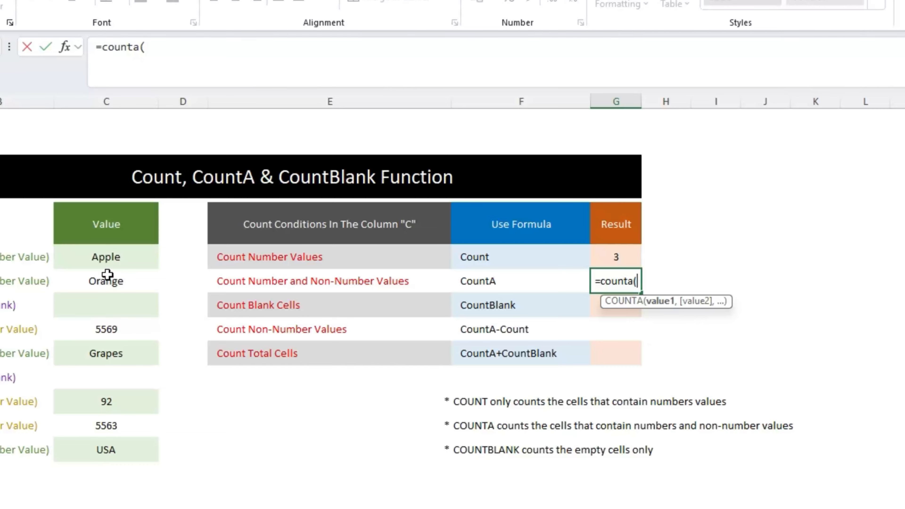
pyautogui.moveTo(188, 257); pyautogui.dragTo(196, 448)
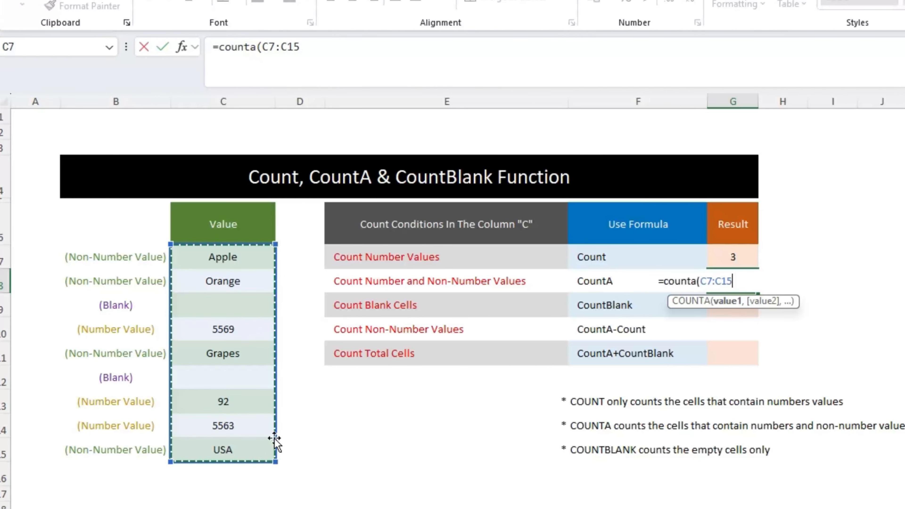
pyautogui.write(')')
pyautogui.press('Return')
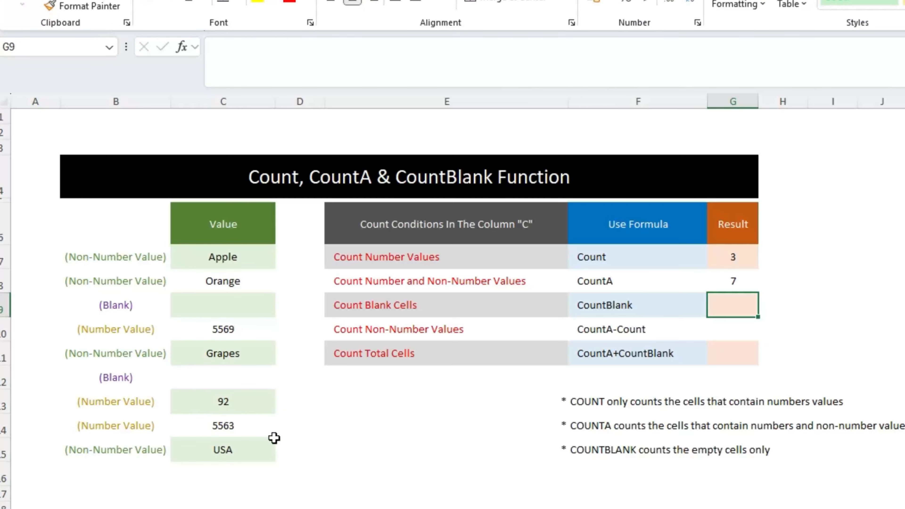
# Go through each filled cell of the Value column from C7 to C15 to verify the COUNTA result.
pyautogui.click(238, 256)
pyautogui.click(228, 283)
pyautogui.click(222, 329)
pyautogui.click(222, 353)
pyautogui.click(219, 402)
pyautogui.click(221, 435)
pyautogui.click(224, 451)
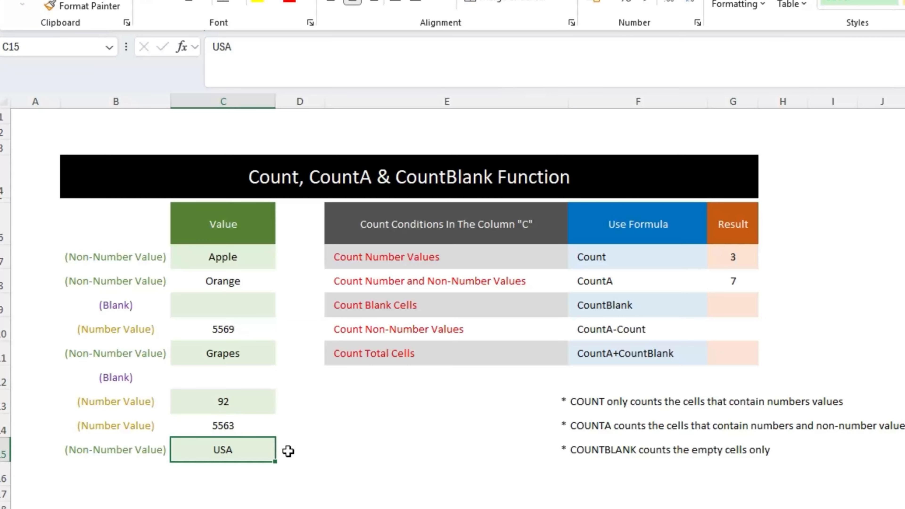
# Review the number cells in the Value column, followed by the non-number cells C7, C8, C11 and C15.
pyautogui.click(226, 323)
pyautogui.click(224, 404)
pyautogui.click(225, 424)
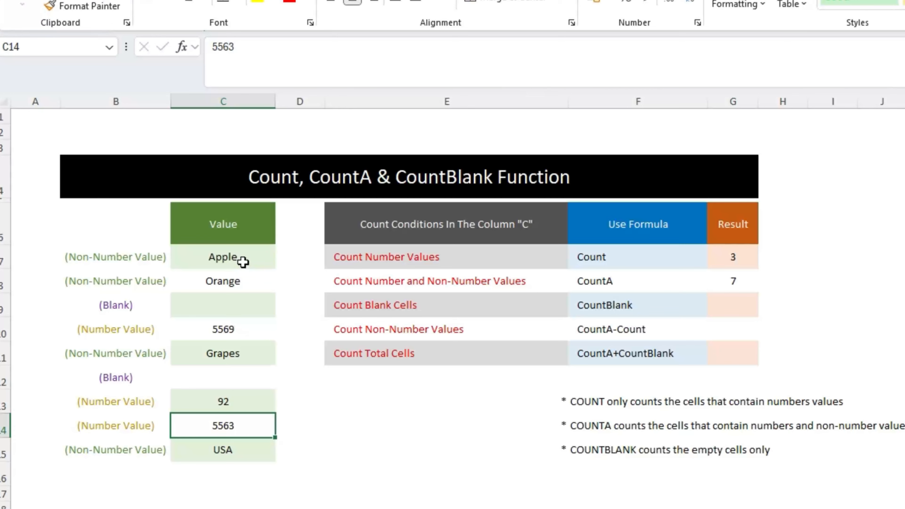
pyautogui.click(243, 262)
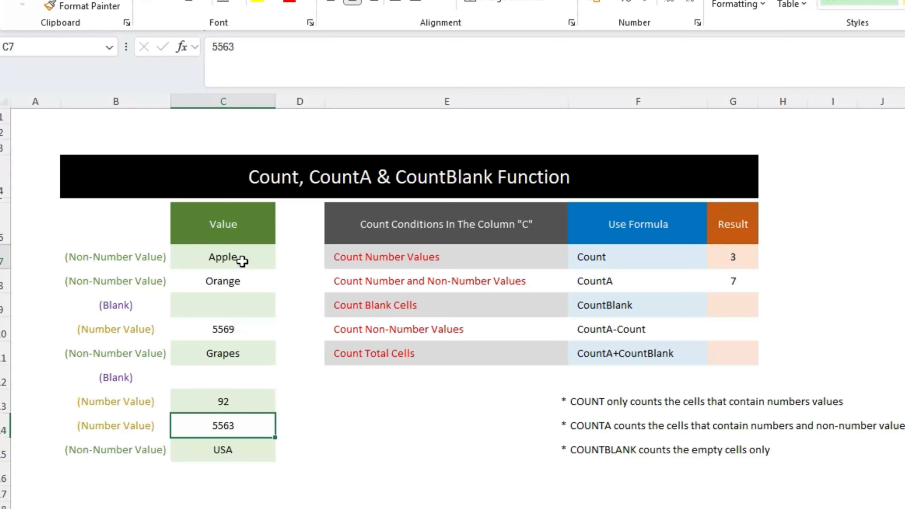
pyautogui.click(241, 281)
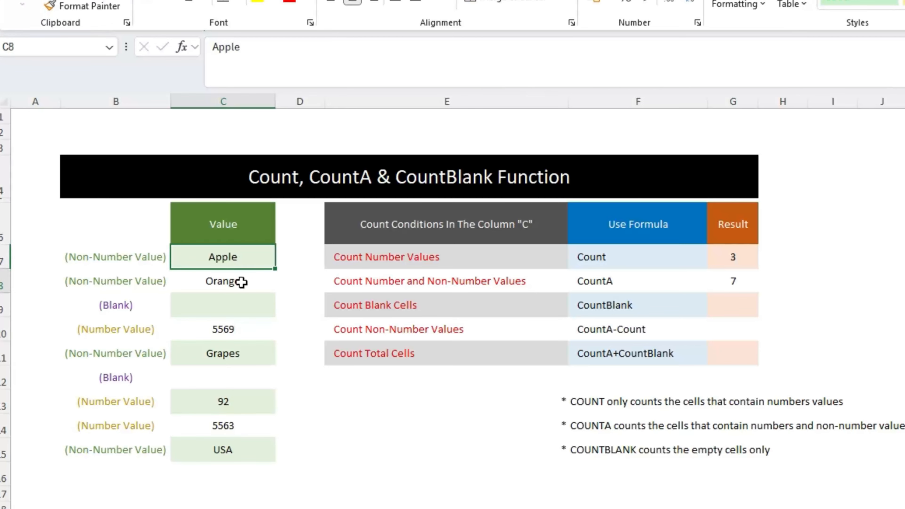
pyautogui.click(230, 348)
pyautogui.click(224, 443)
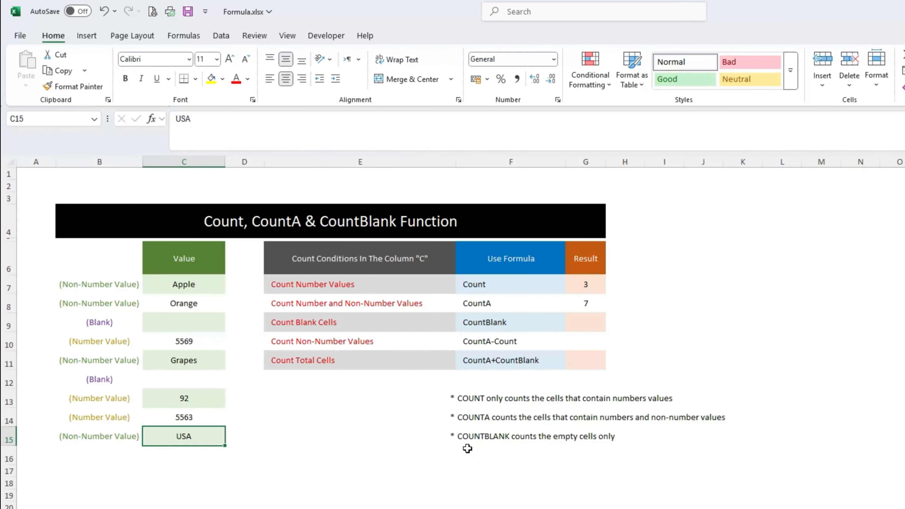
# Enter =countblank(C7:C15) in G9 to count the empty cells, and check it against blank cells C9 and C12.
pyautogui.click(463, 441)
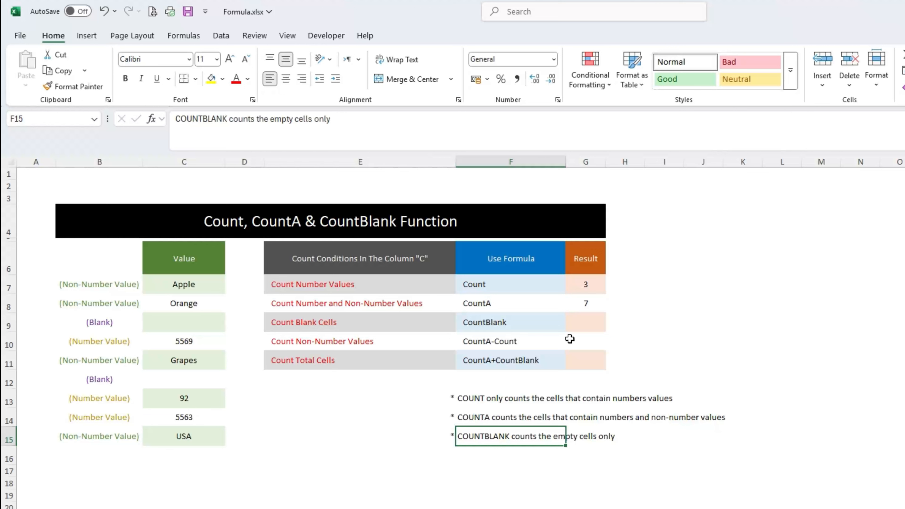
pyautogui.click(574, 326)
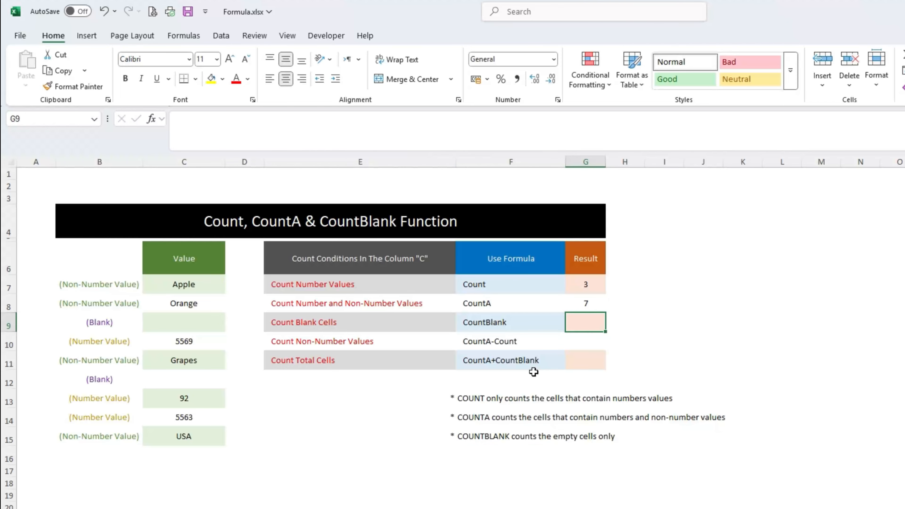
pyautogui.write('=co')
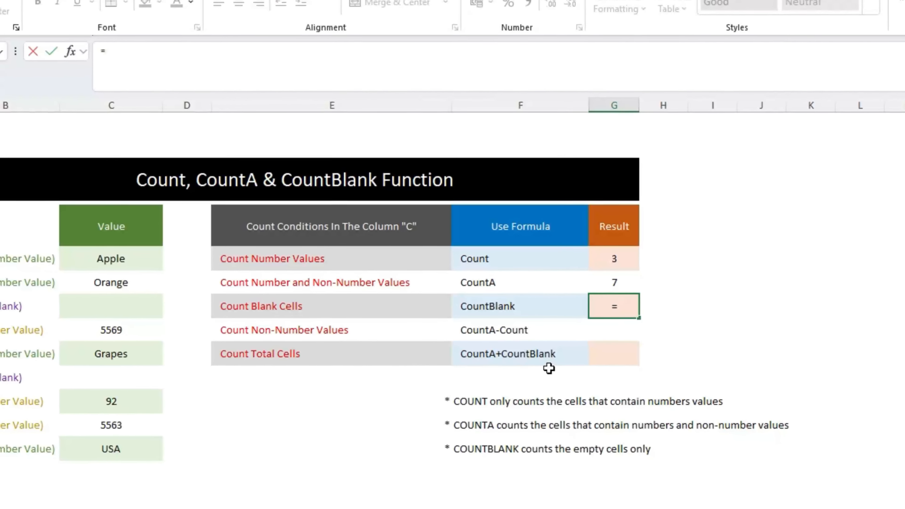
pyautogui.write('untblanc')
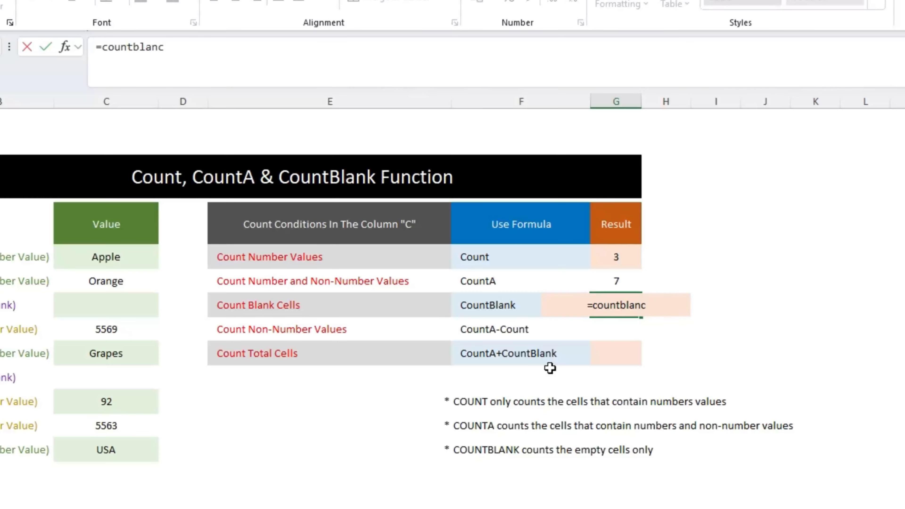
pyautogui.press('BackSpace')
pyautogui.write('k(')
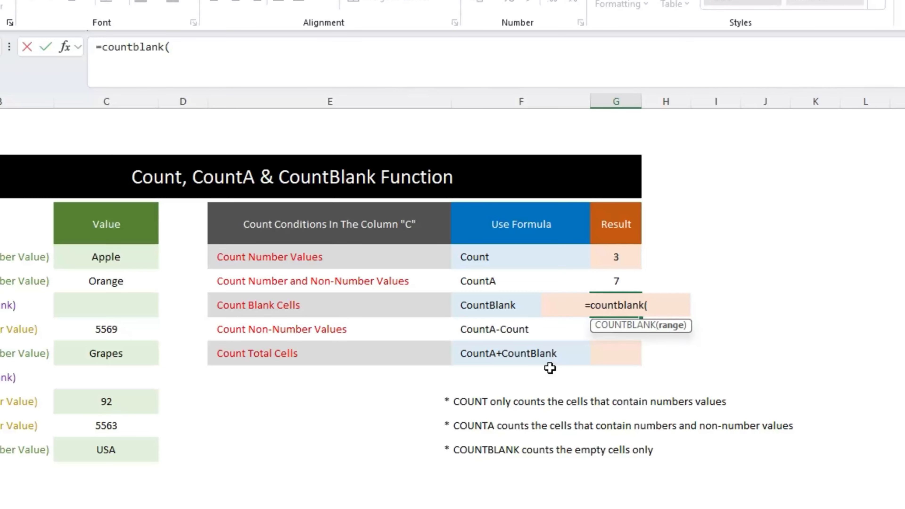
pyautogui.moveTo(145, 258); pyautogui.dragTo(146, 309)
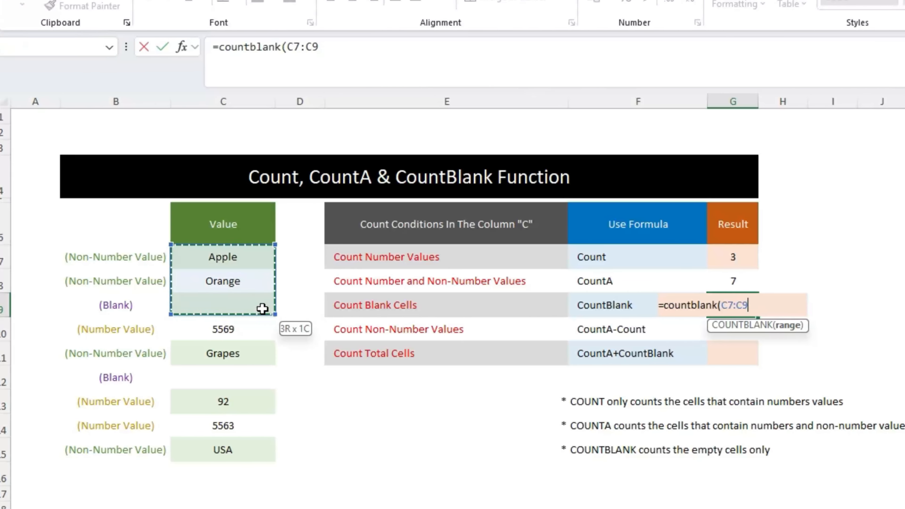
pyautogui.moveTo(262, 309); pyautogui.dragTo(265, 441)
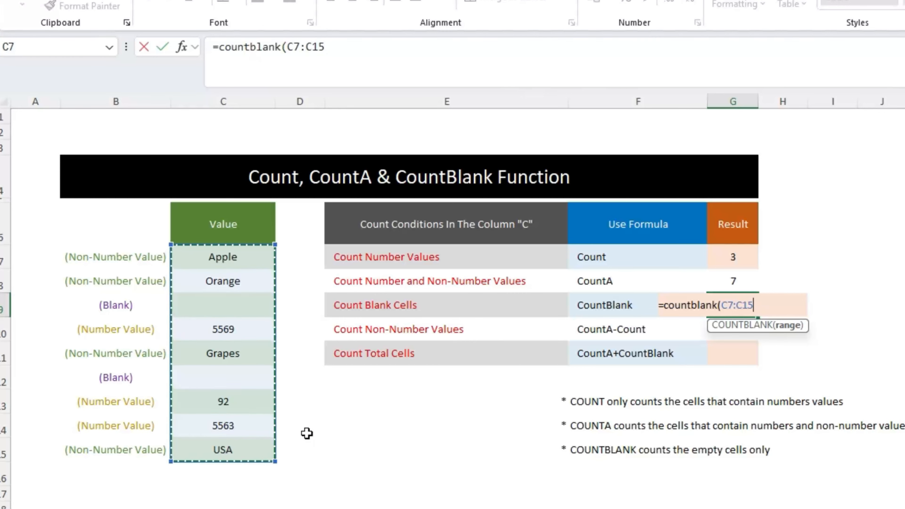
pyautogui.write(')')
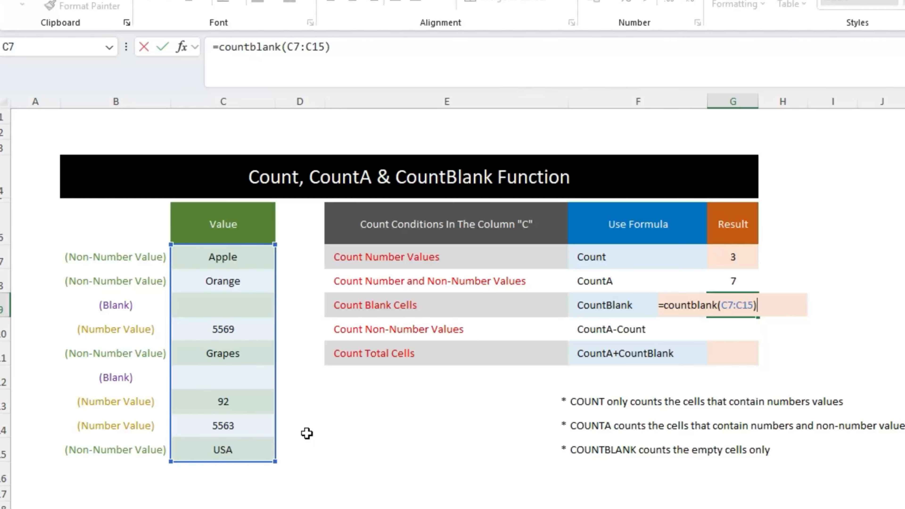
pyautogui.press('Return')
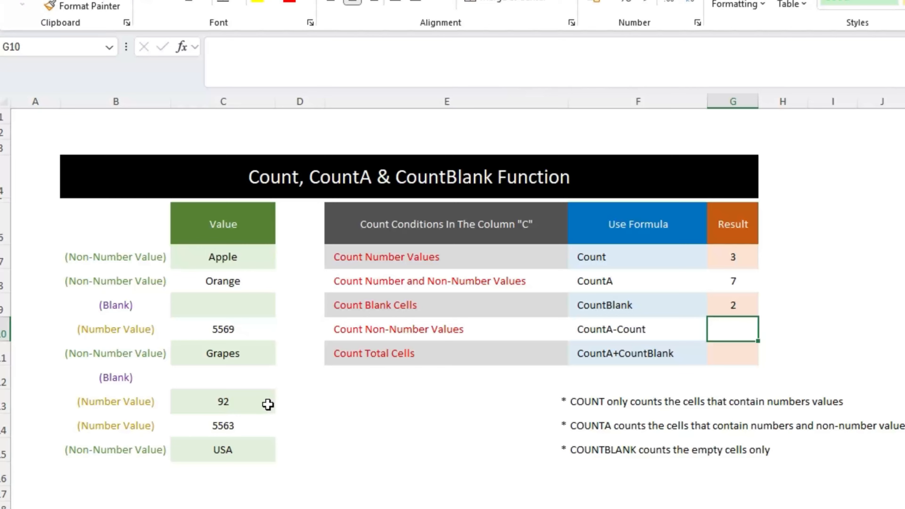
pyautogui.click(233, 303)
pyautogui.click(228, 382)
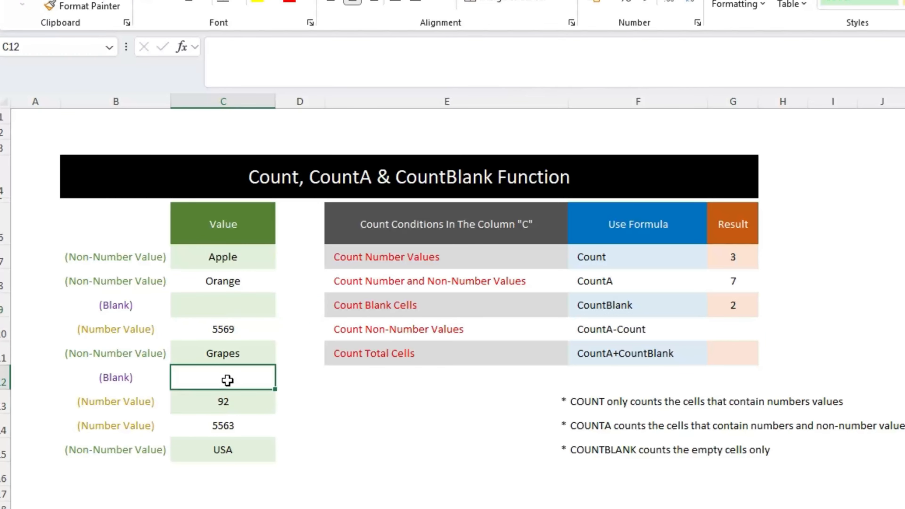
# Review the (Blank) labels in B9 and B12 and the Count, CountA and CountBlank entries in F7:F9.
pyautogui.doubleClick(128, 305)
pyautogui.click(126, 379)
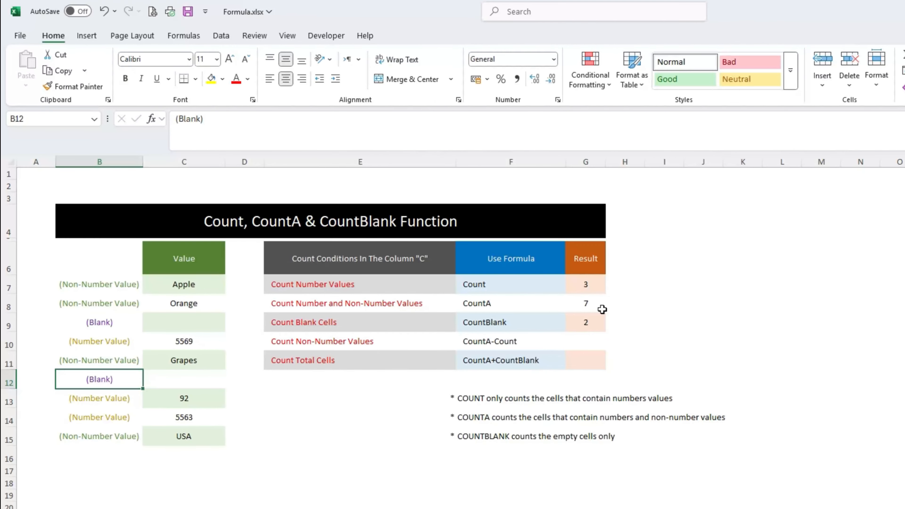
pyautogui.click(521, 289)
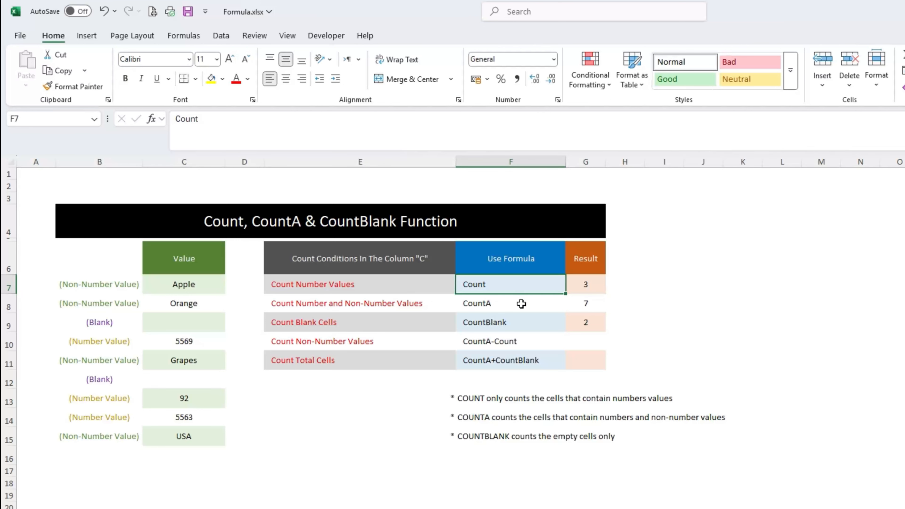
pyautogui.click(522, 304)
pyautogui.click(519, 324)
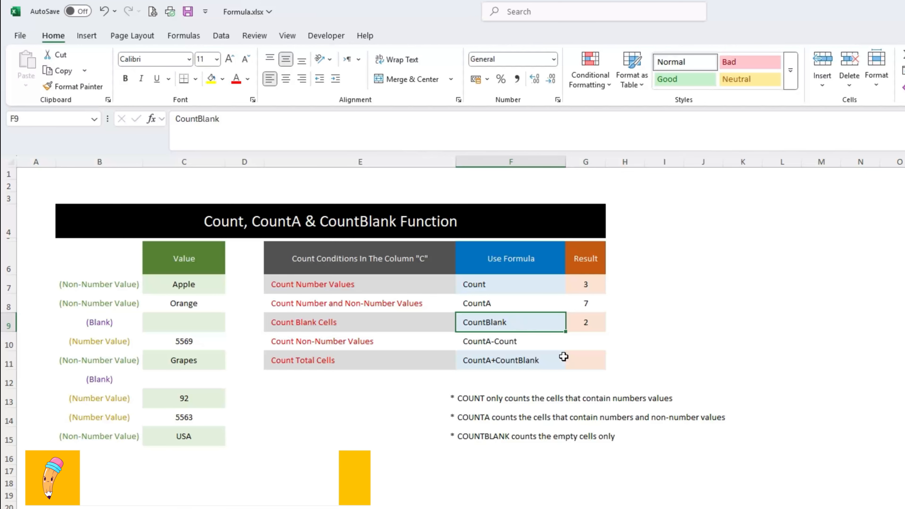
# Enter =counta(C7:C15)-count(C7:C15) in G10 to count only the non-number values.
pyautogui.click(577, 340)
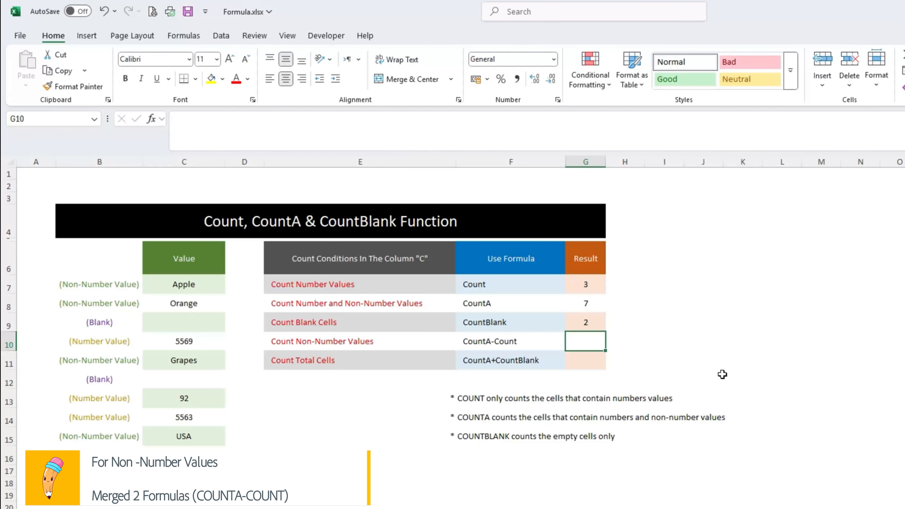
pyautogui.write('=')
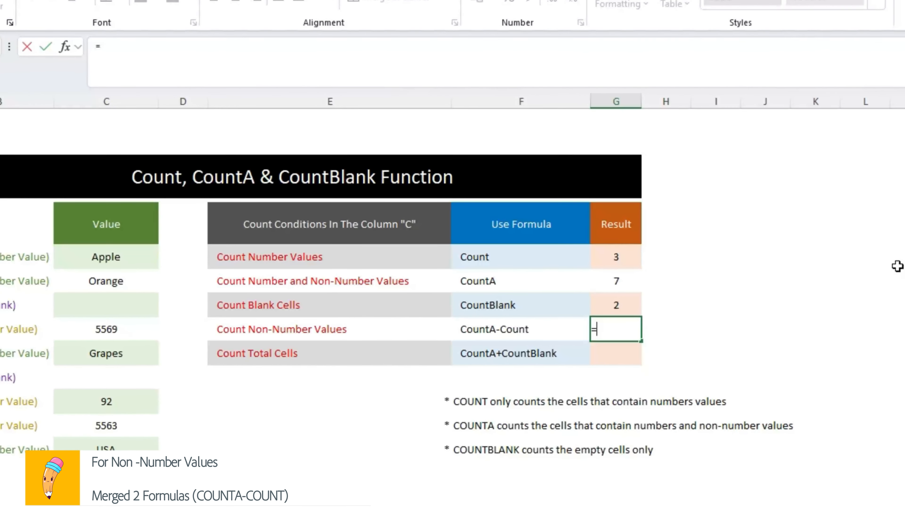
pyautogui.write('counta')
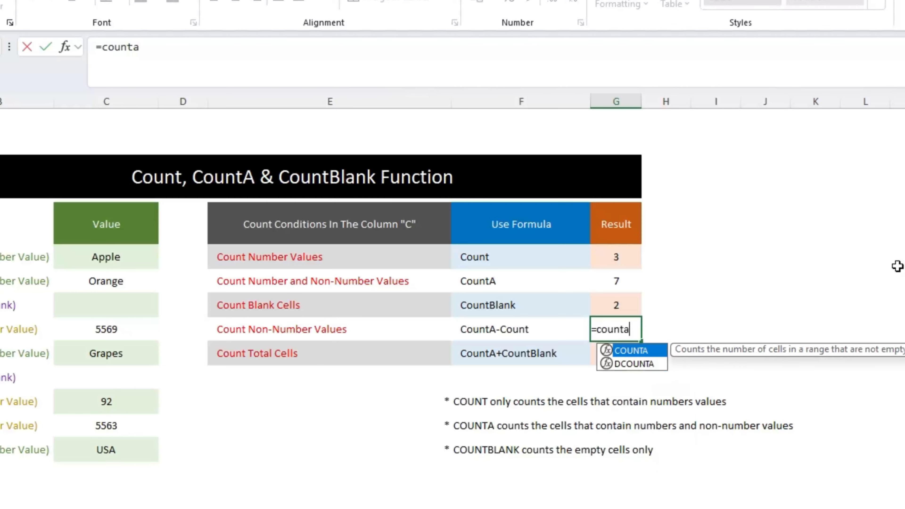
pyautogui.write('(')
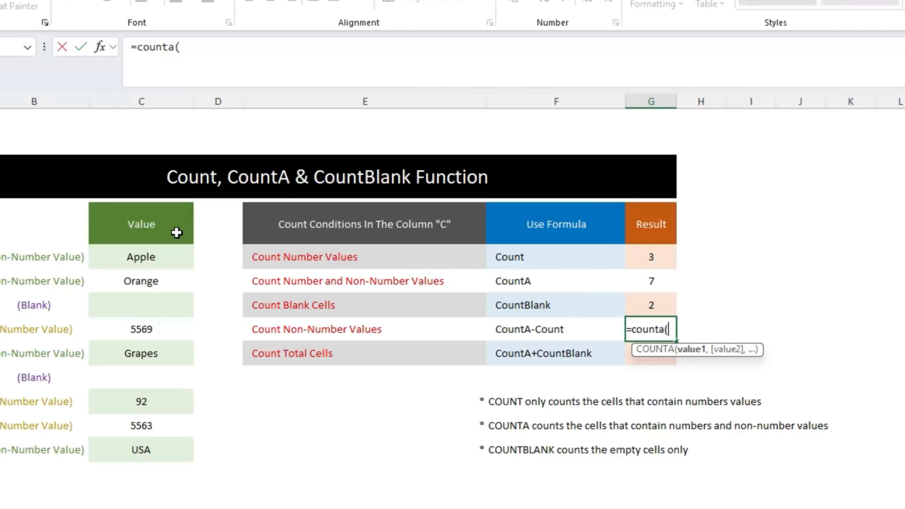
pyautogui.moveTo(168, 257); pyautogui.dragTo(162, 444)
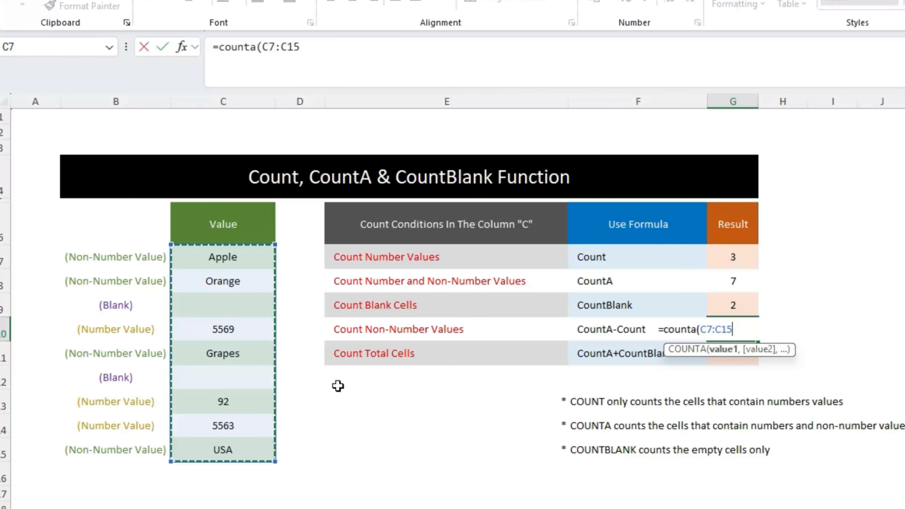
pyautogui.write(')')
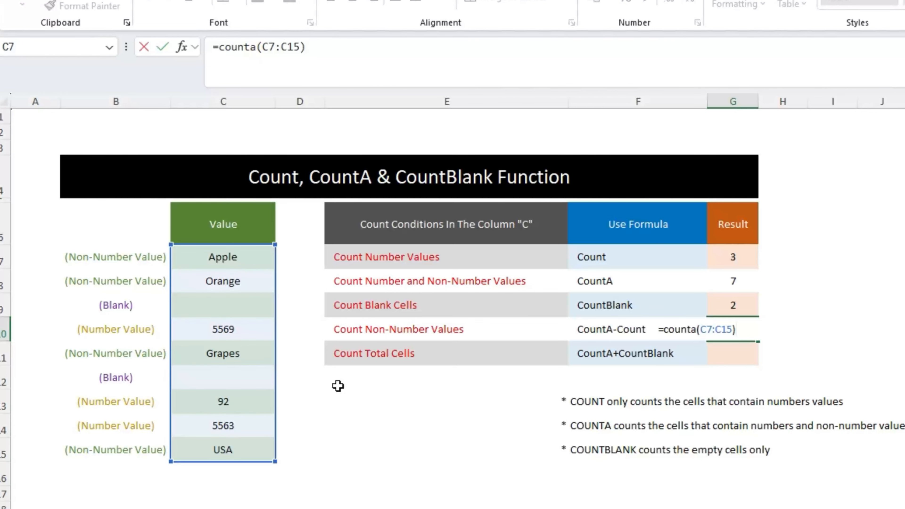
pyautogui.write('-')
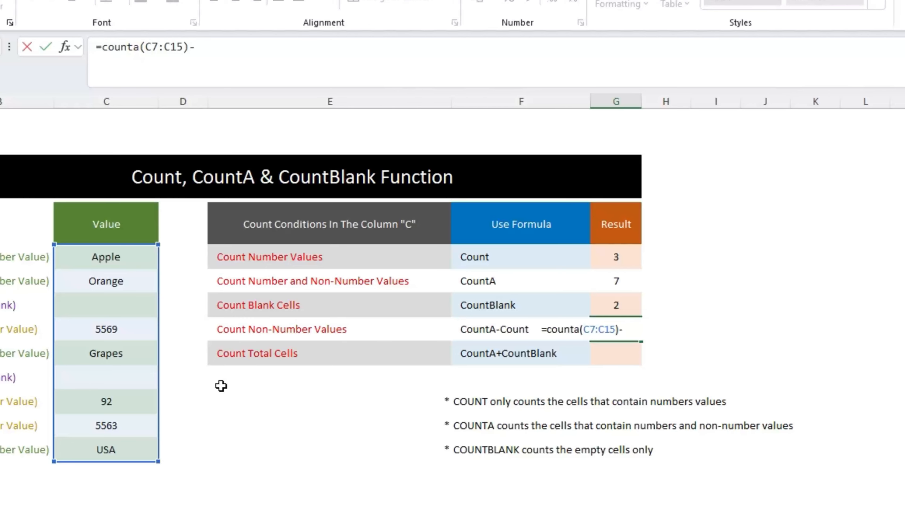
pyautogui.write('count')
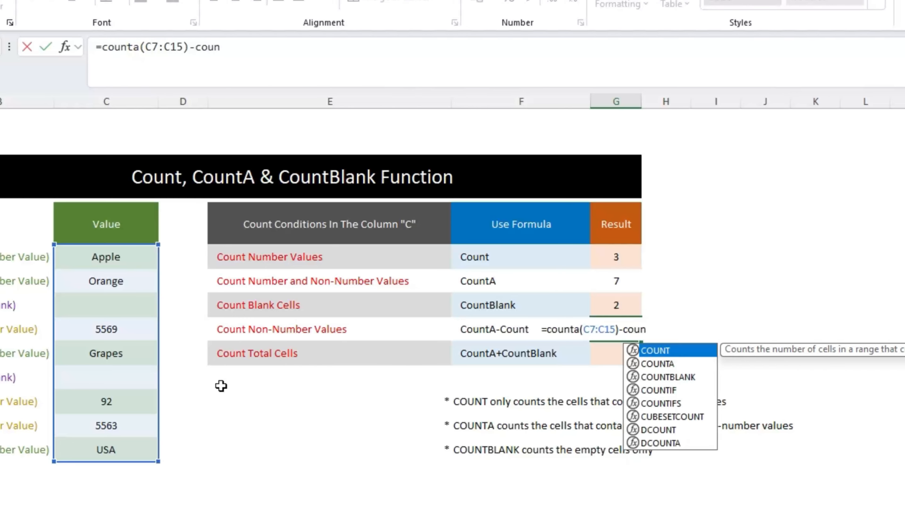
pyautogui.write('(')
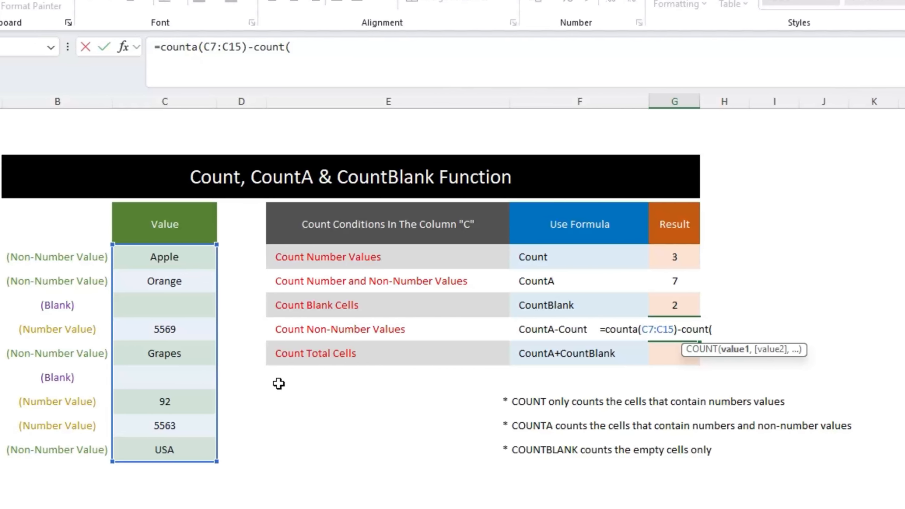
pyautogui.click(118, 265)
pyautogui.moveTo(234, 266); pyautogui.dragTo(240, 441)
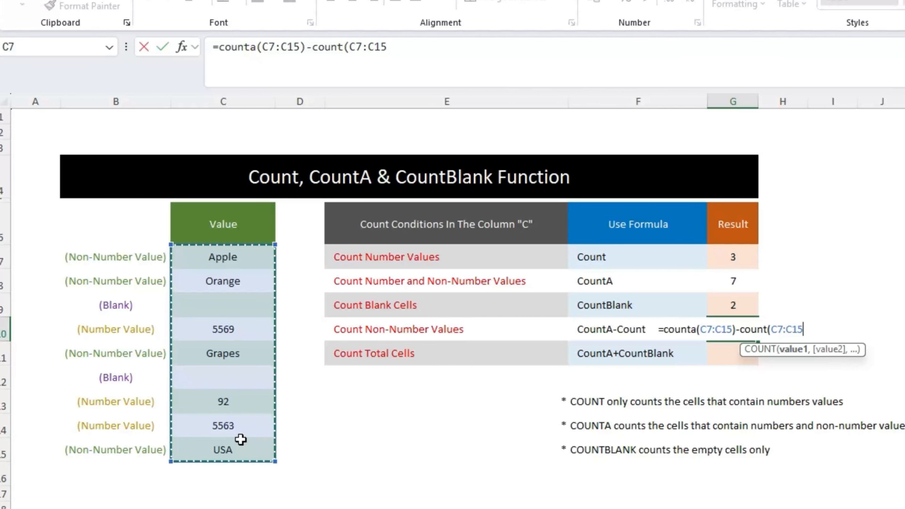
pyautogui.write(')')
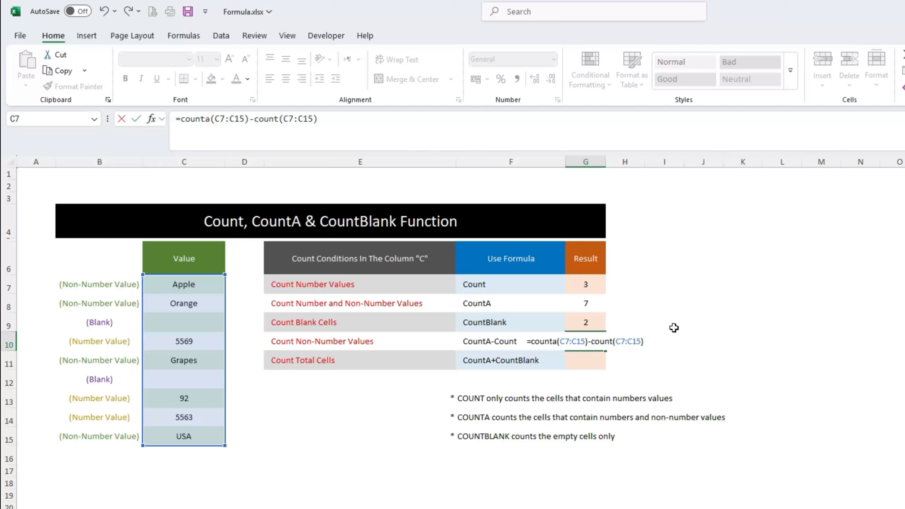
pyautogui.press('Return')
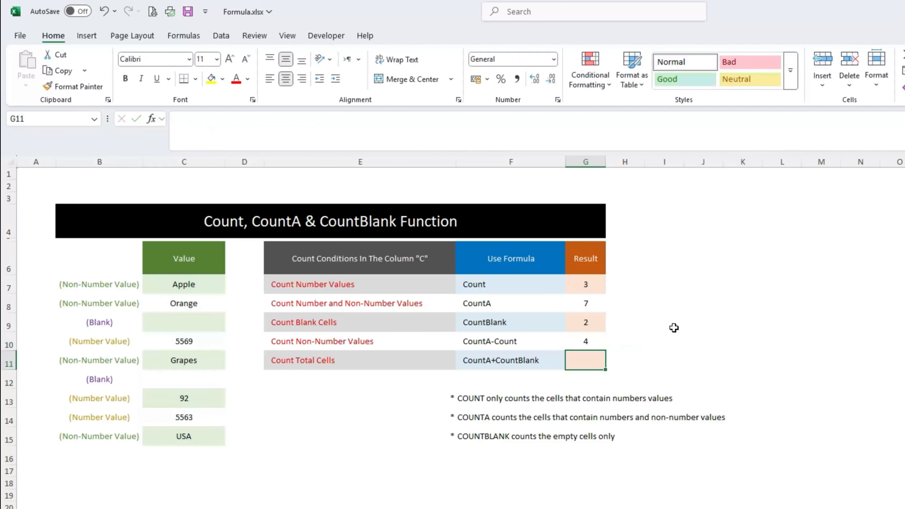
# Review the formulas behind the results in G7 through G10, leaving them as they are.
pyautogui.click(625, 304)
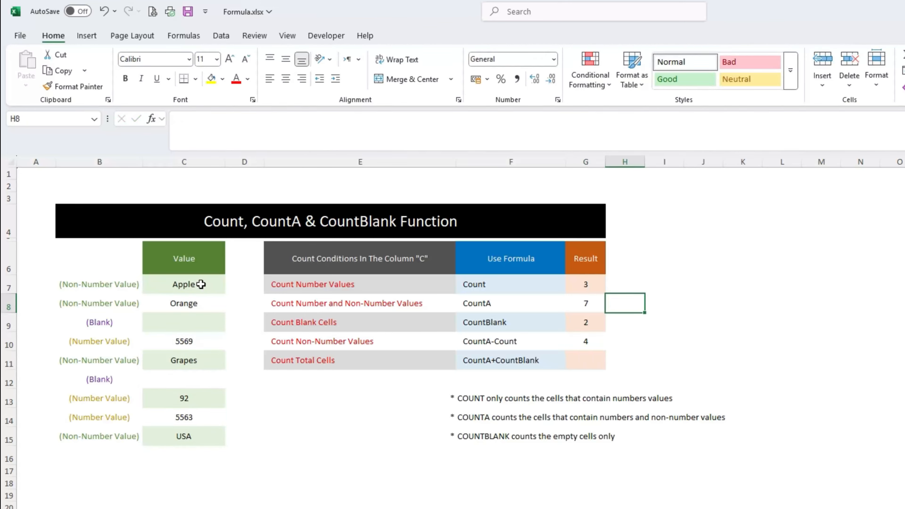
pyautogui.click(498, 285)
pyautogui.click(580, 284)
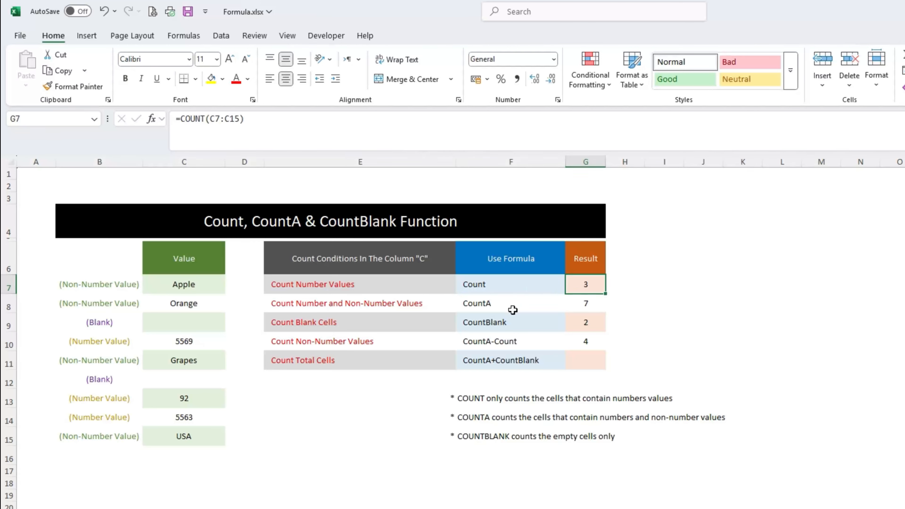
pyautogui.click(602, 303)
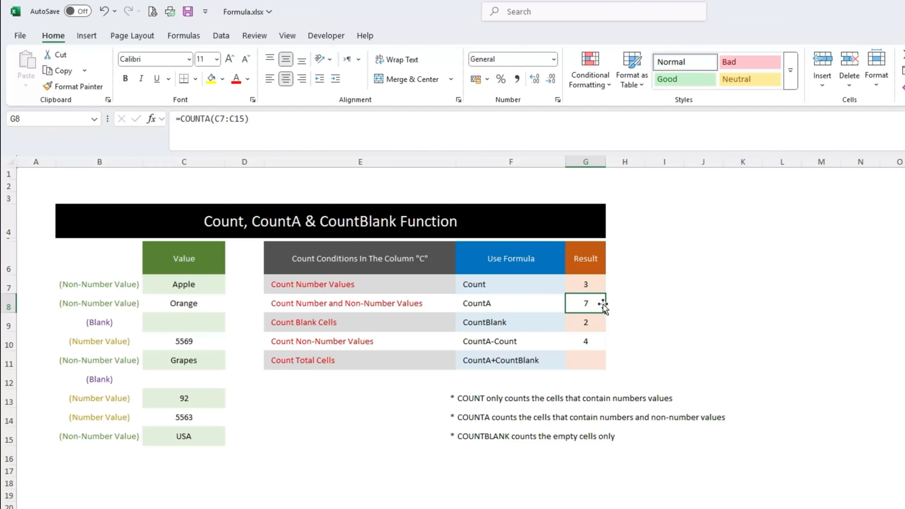
pyautogui.click(574, 323)
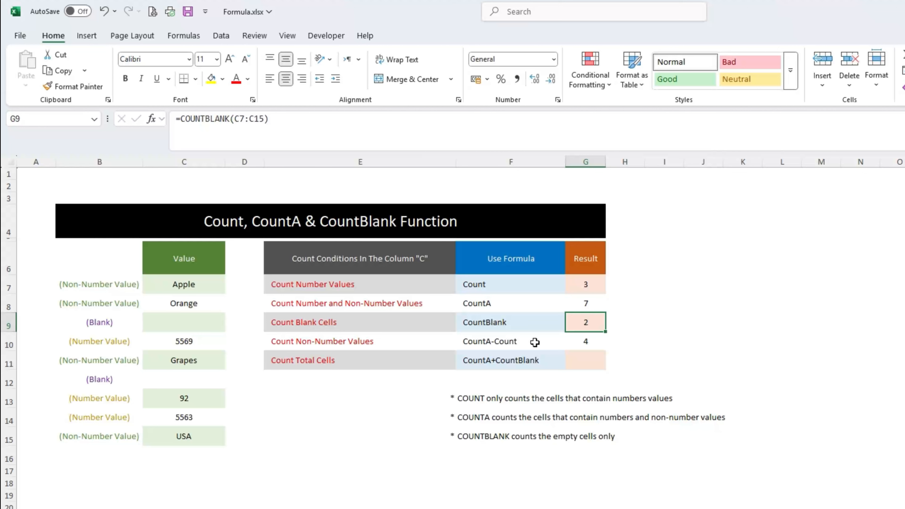
pyautogui.click(588, 342)
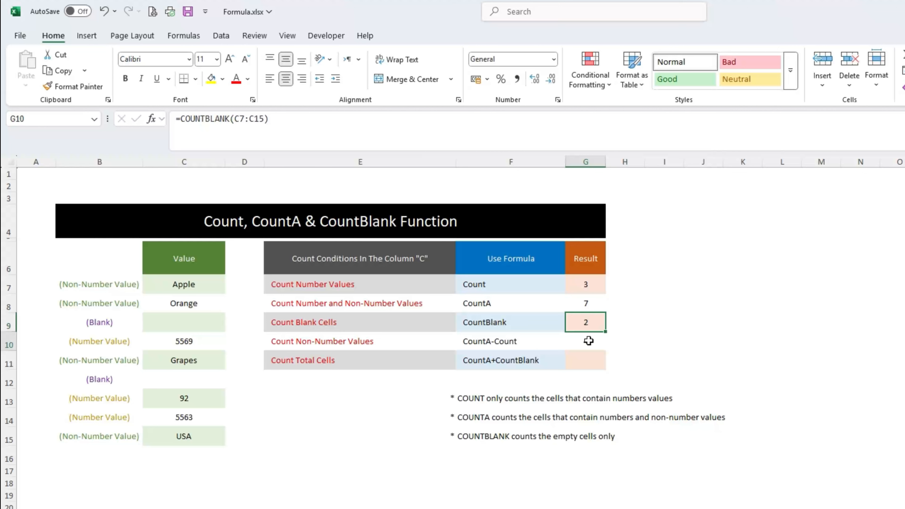
pyautogui.press('Return')
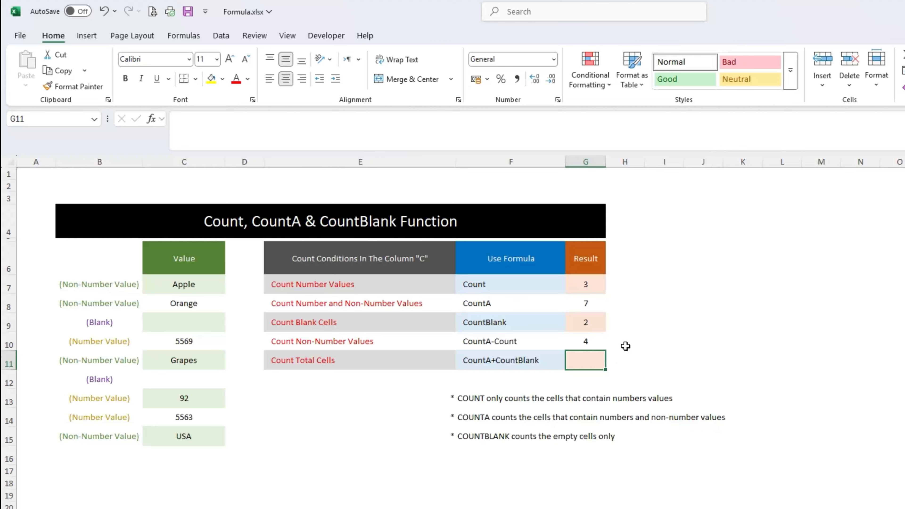
# Check the Value range C7:C15 and enter =counta(C7:C15)+countblank(C7:C15) in G11 to count the total cells.
pyautogui.click(205, 291)
pyautogui.moveTo(206, 296); pyautogui.dragTo(210, 435)
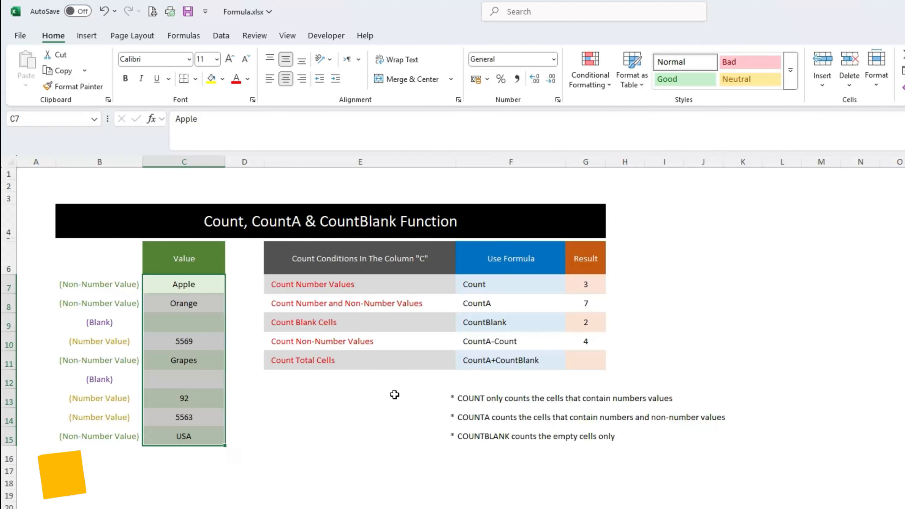
pyautogui.click(577, 361)
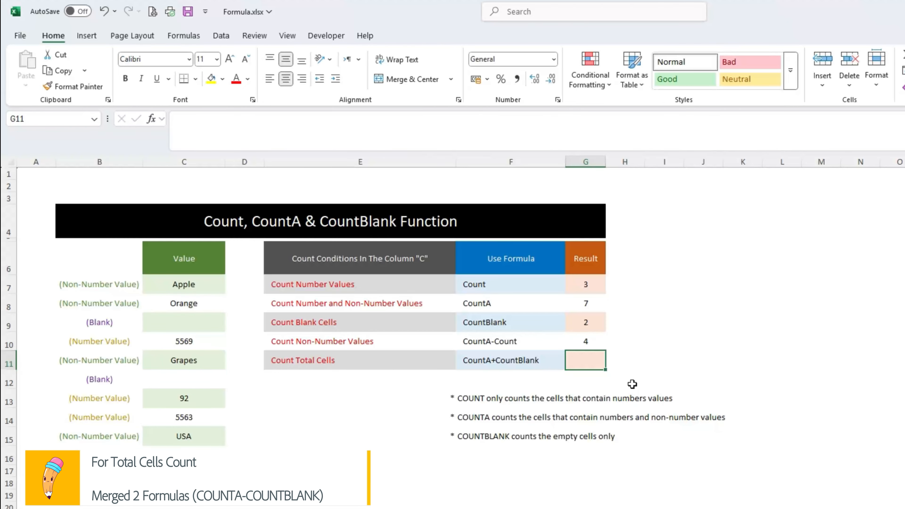
pyautogui.write('=counta')
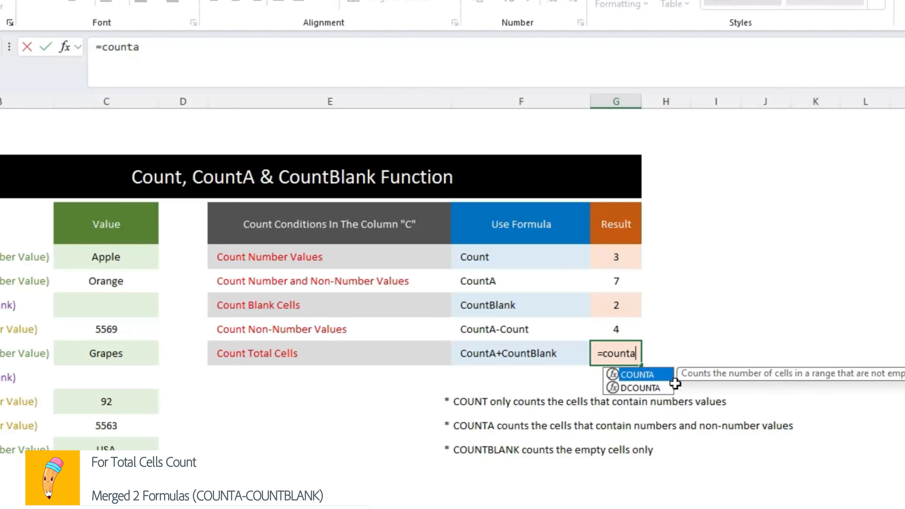
pyautogui.write('(')
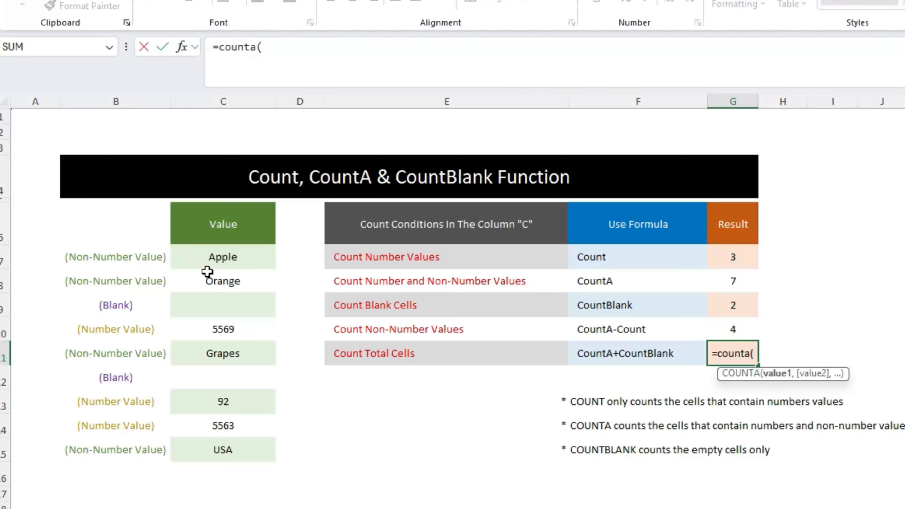
pyautogui.moveTo(216, 255); pyautogui.dragTo(222, 448)
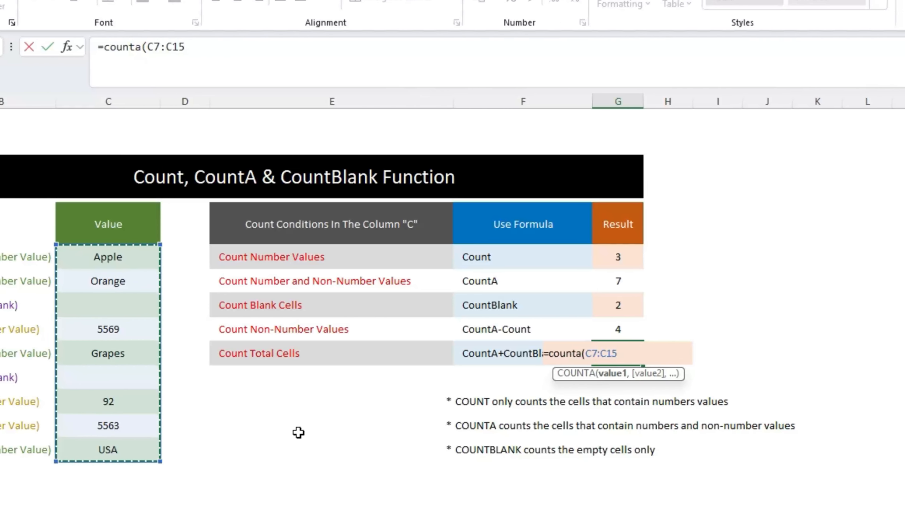
pyautogui.write(')+')
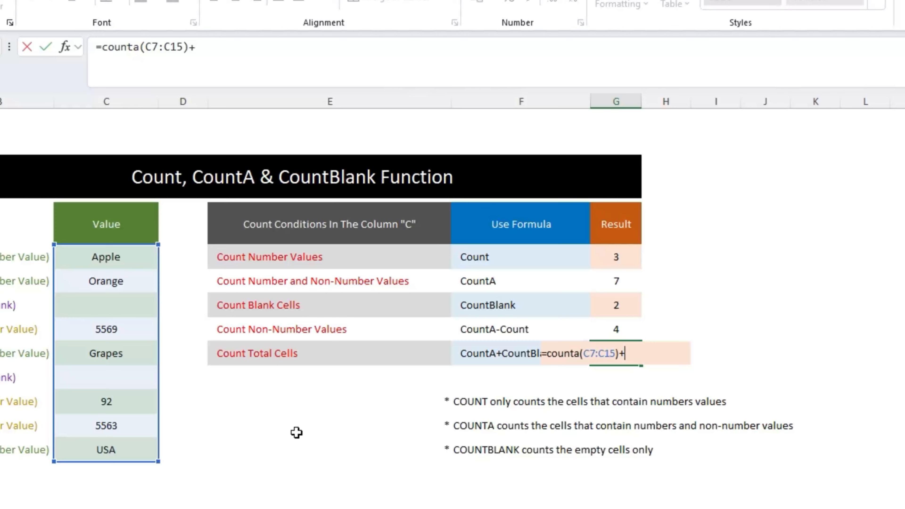
pyautogui.write('count')
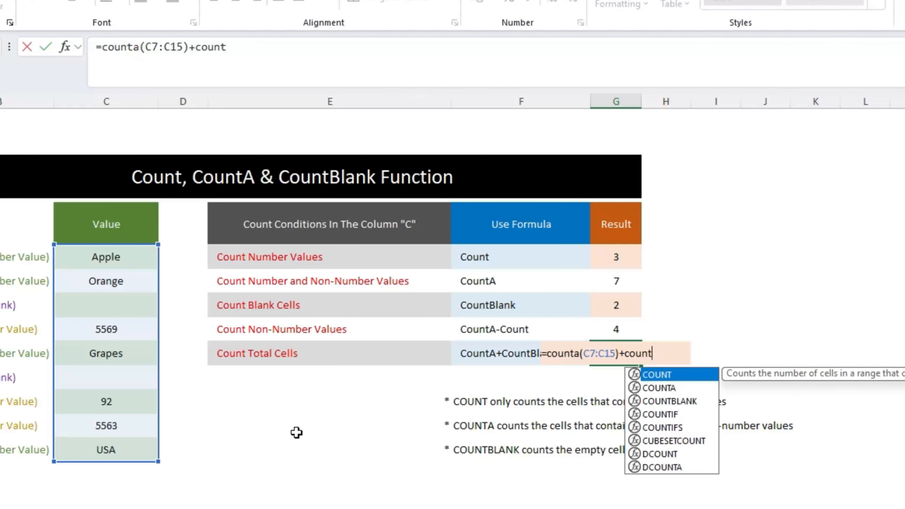
pyautogui.write('blank')
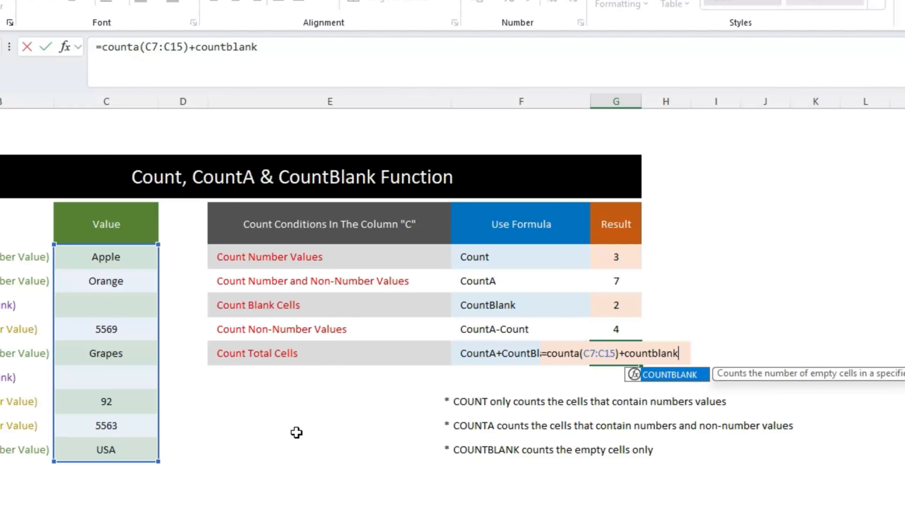
pyautogui.write('(')
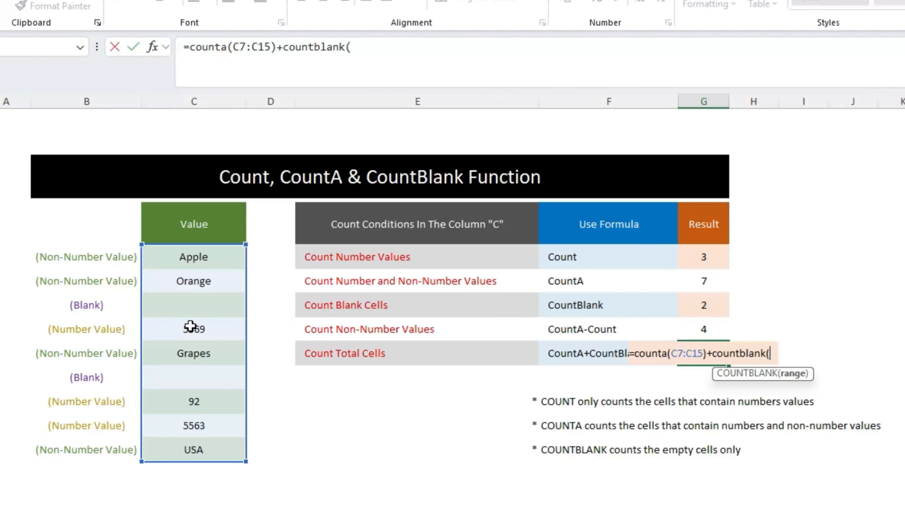
pyautogui.moveTo(190, 255); pyautogui.dragTo(219, 444)
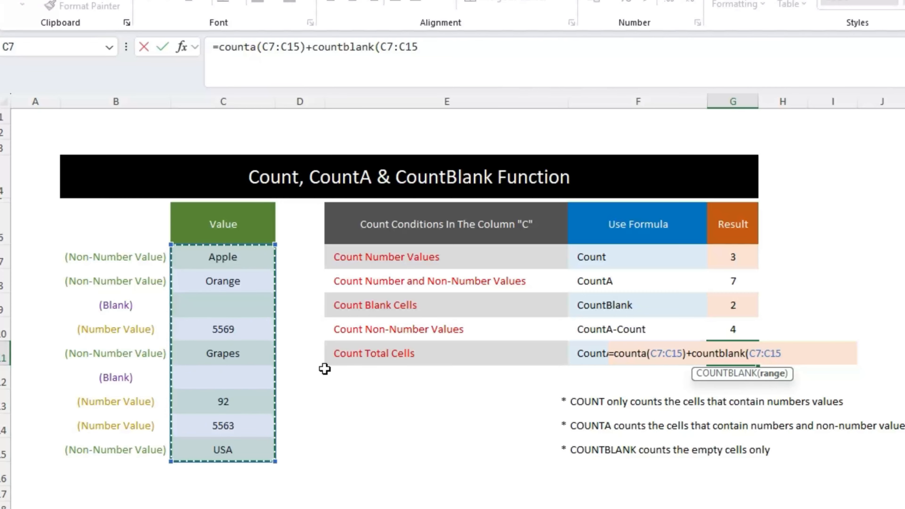
pyautogui.write(')')
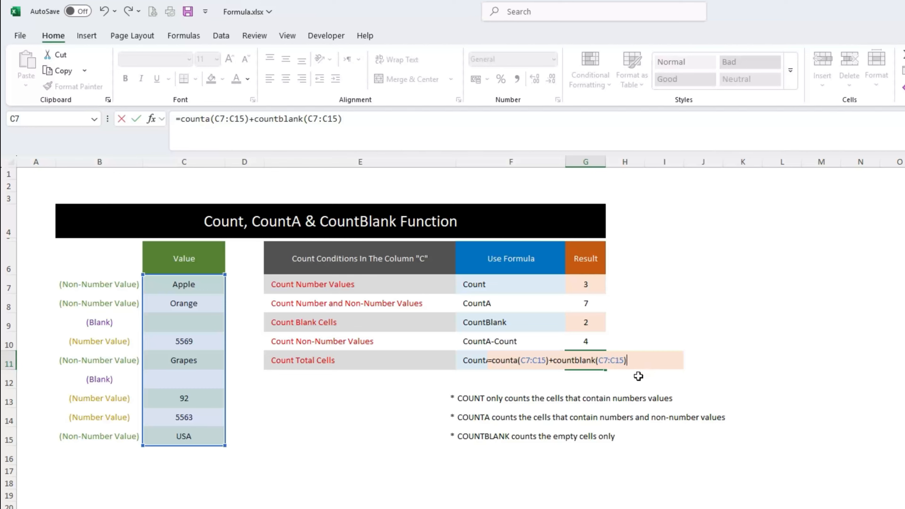
pyautogui.press('Return')
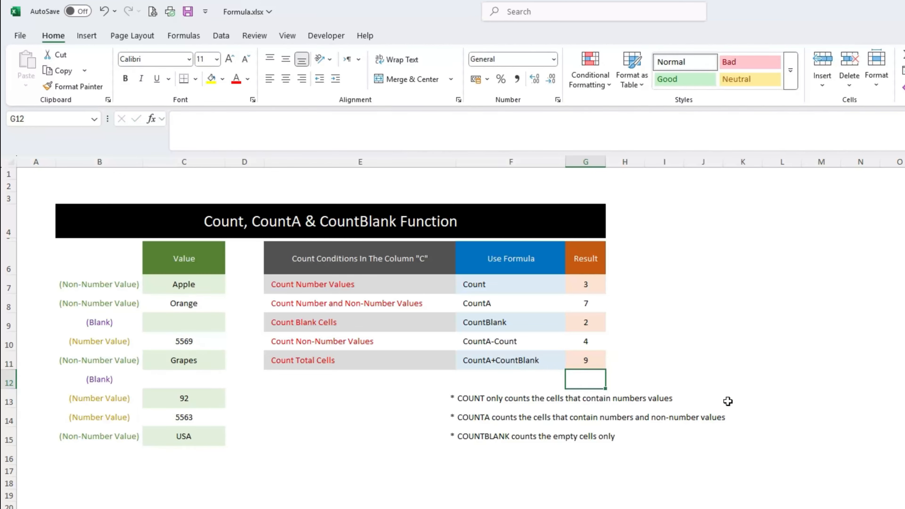
pyautogui.click(192, 380)
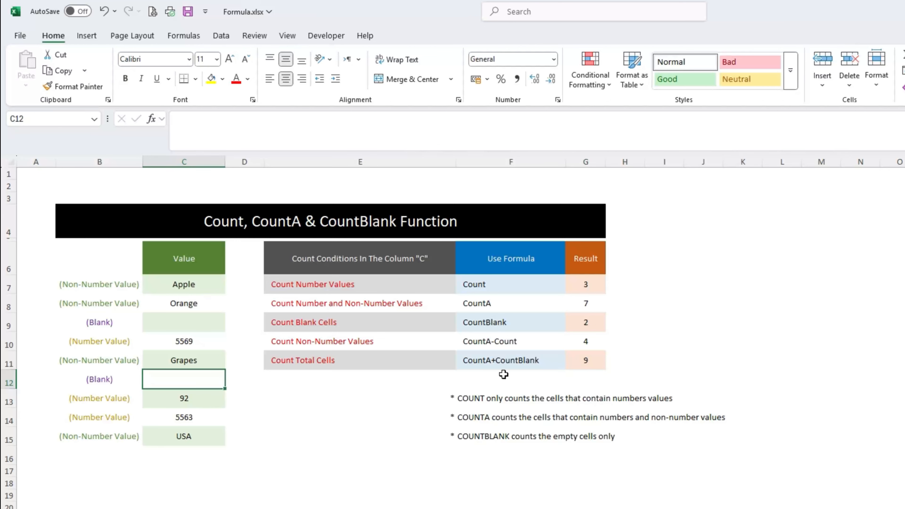